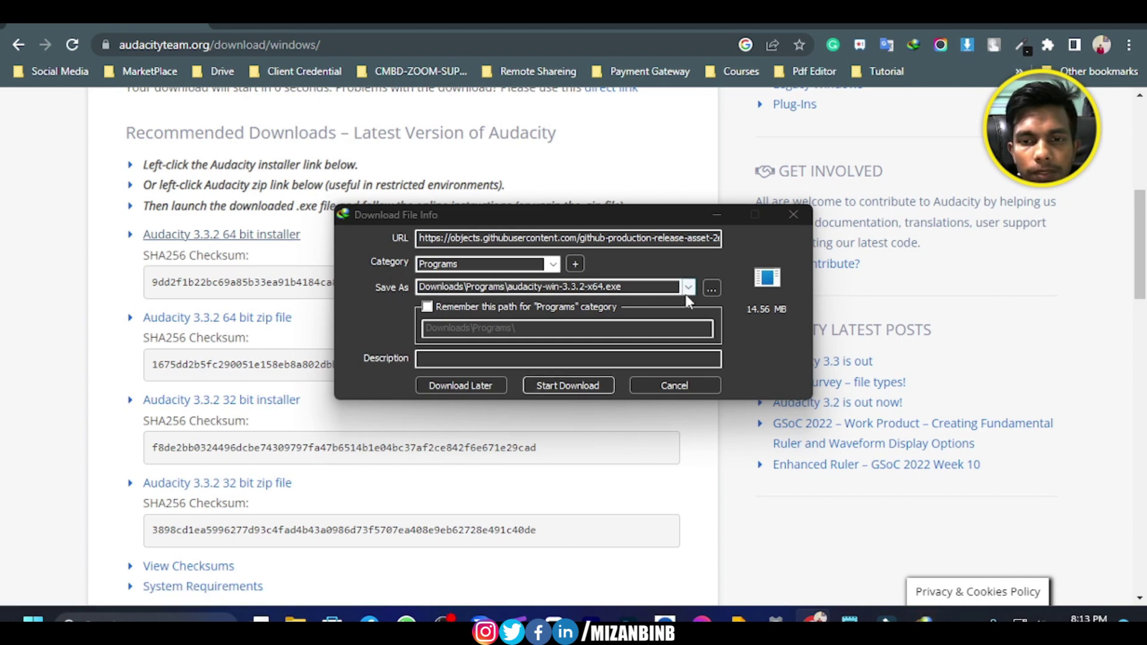
Step: Set the Downloads folder as the save location for the Audacity 3.3.2 64-bit installer and start the download
left_click(711, 288)
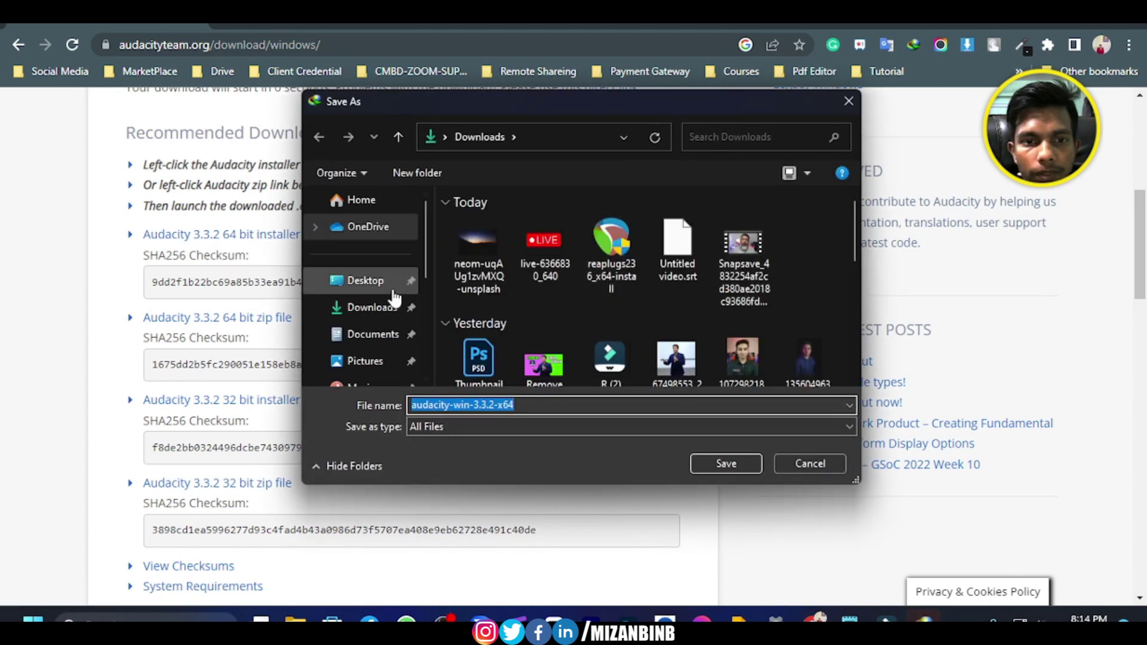
left_click(379, 309)
left_click(725, 465)
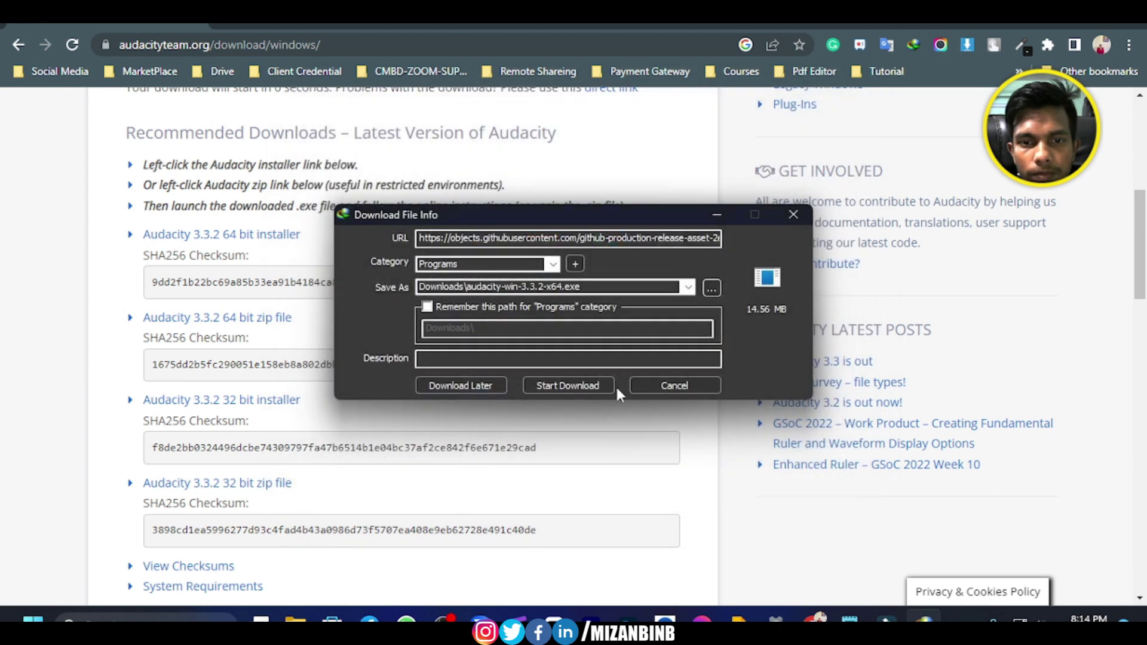
left_click(573, 384)
Step: Run the downloaded installer in English and install Audacity into C:\Program Files\Audacity with a desktop shortcut
left_click(441, 364)
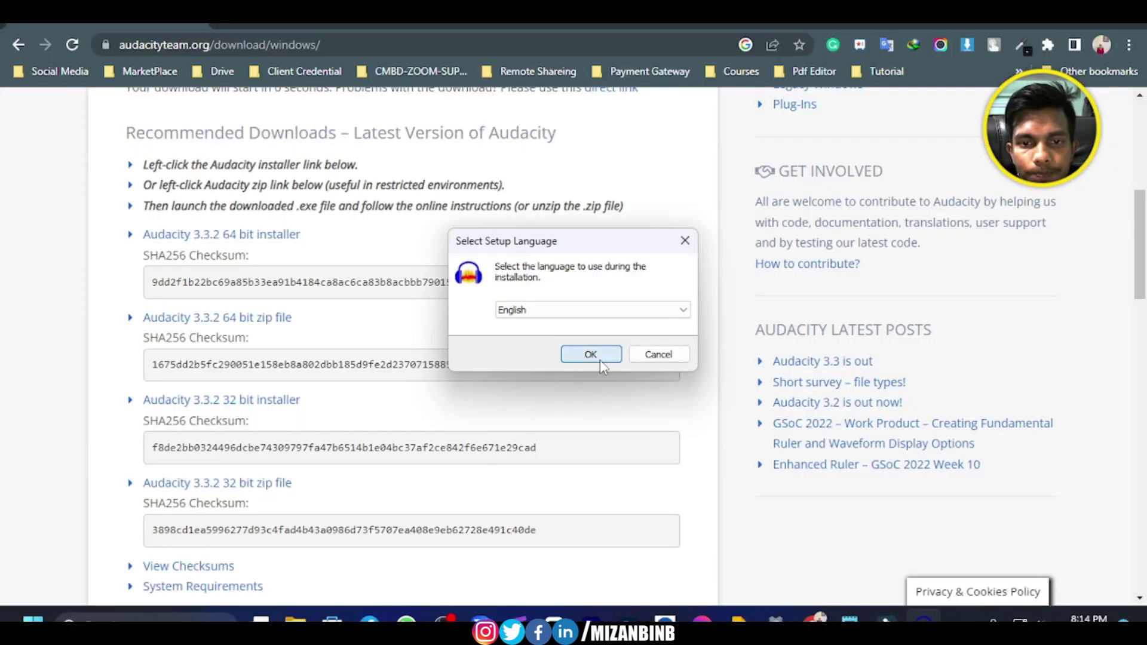
left_click(597, 357)
left_click(664, 443)
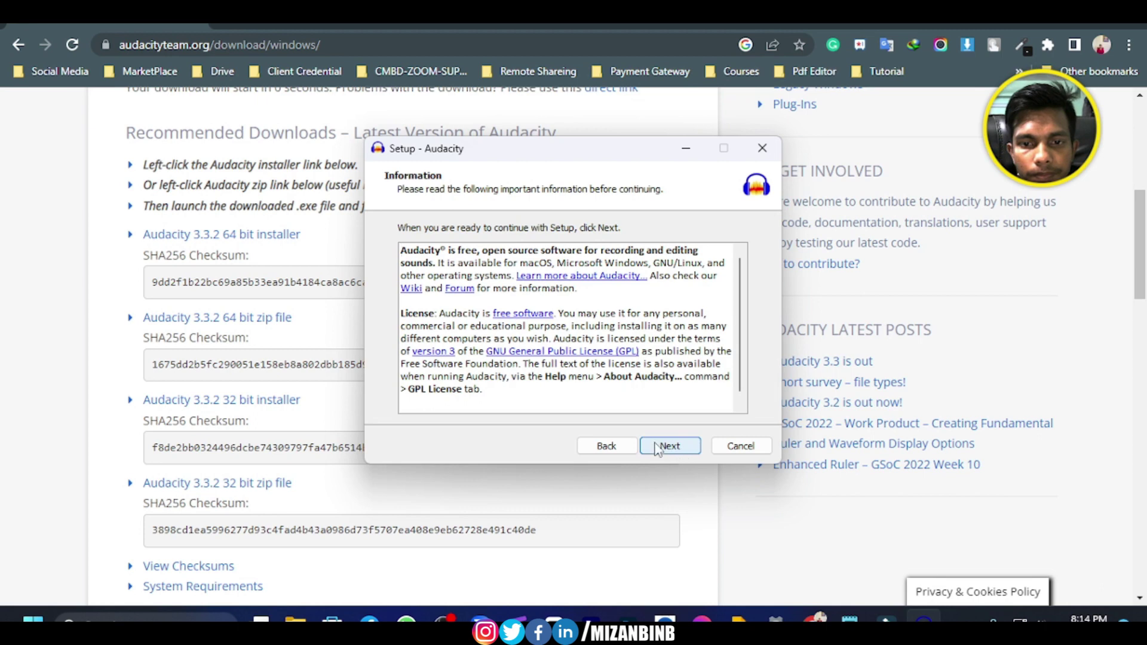
left_click(671, 447)
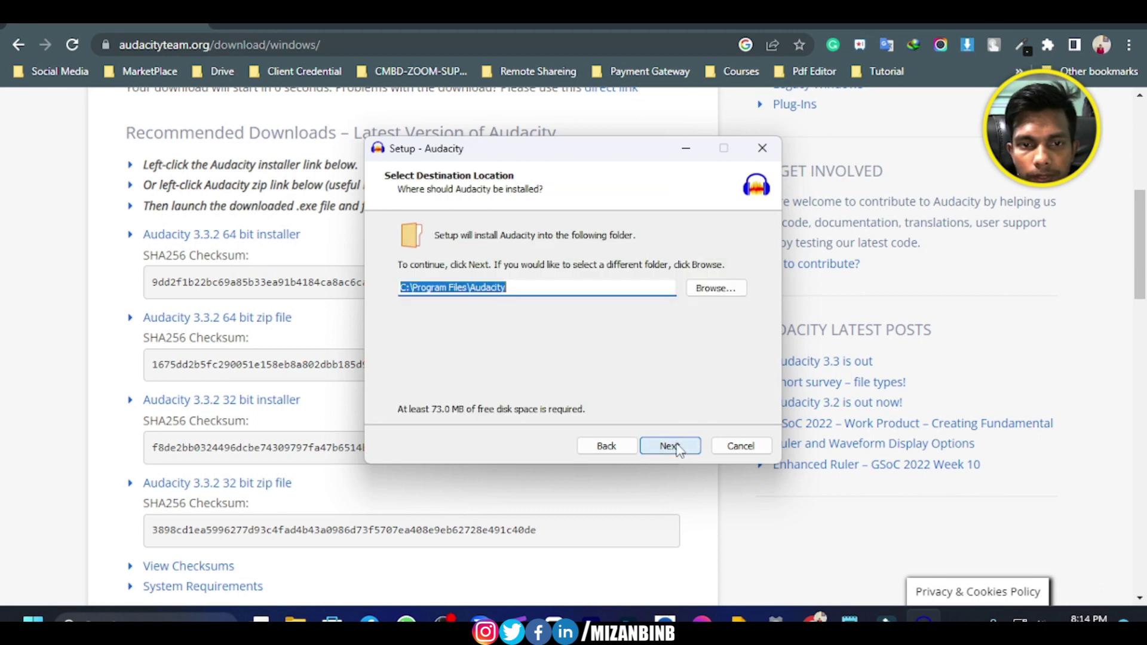
left_click(671, 446)
left_click(671, 446)
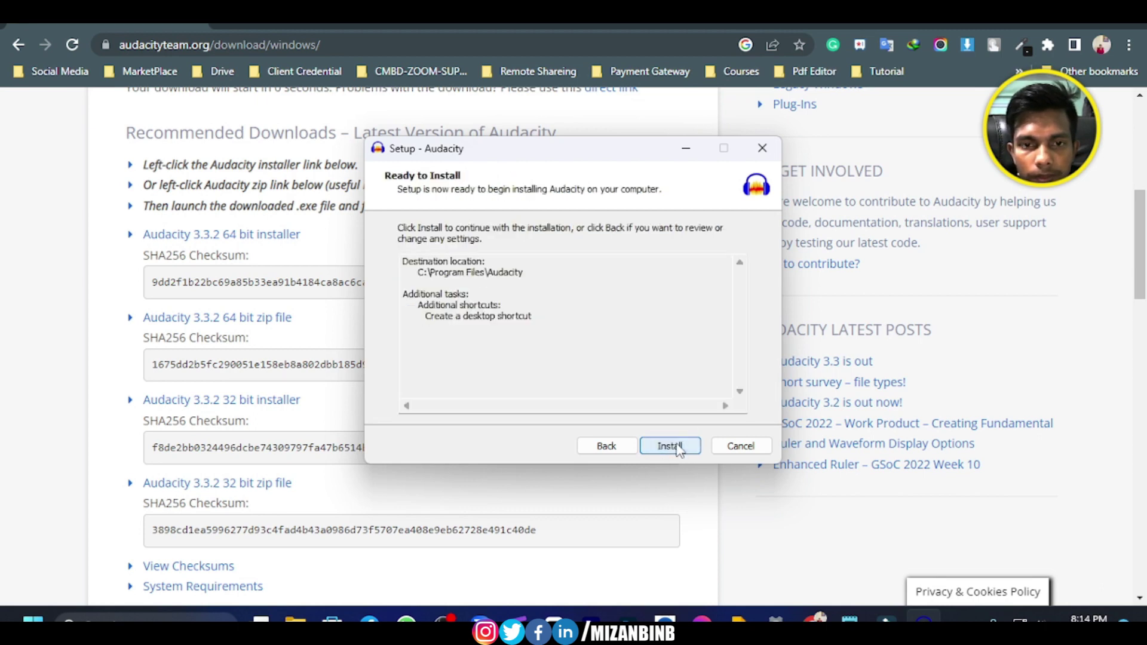
left_click(671, 447)
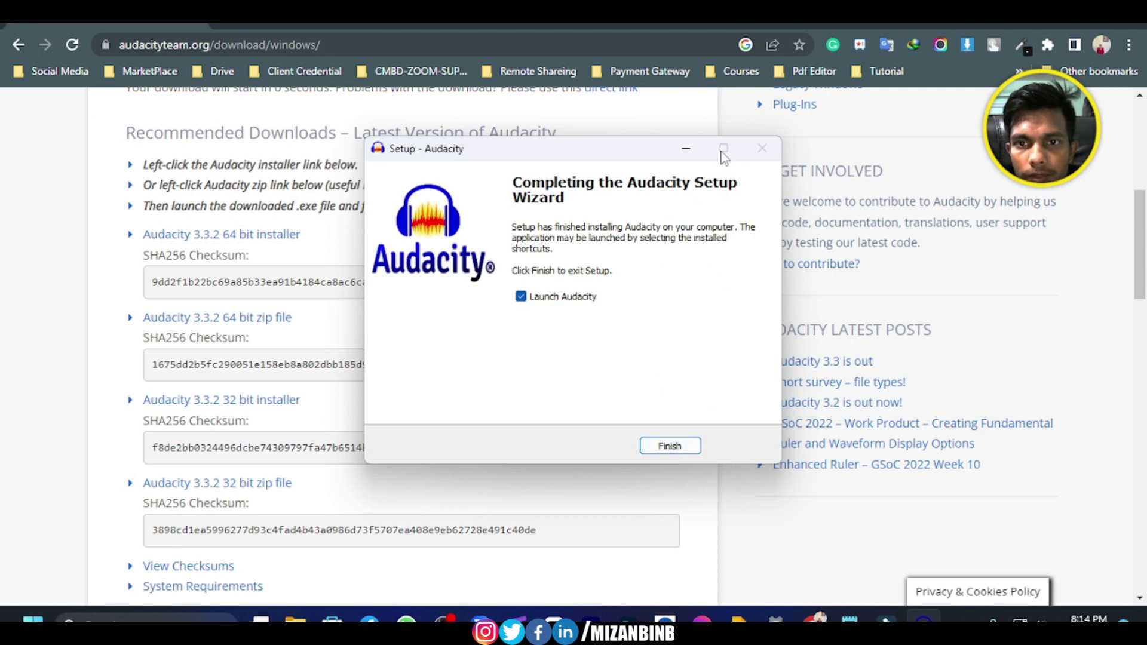
Step: Launch Audacity from its desktop shortcut and dismiss the update and welcome dialogs, leaving the main window maximized
left_click(695, 153)
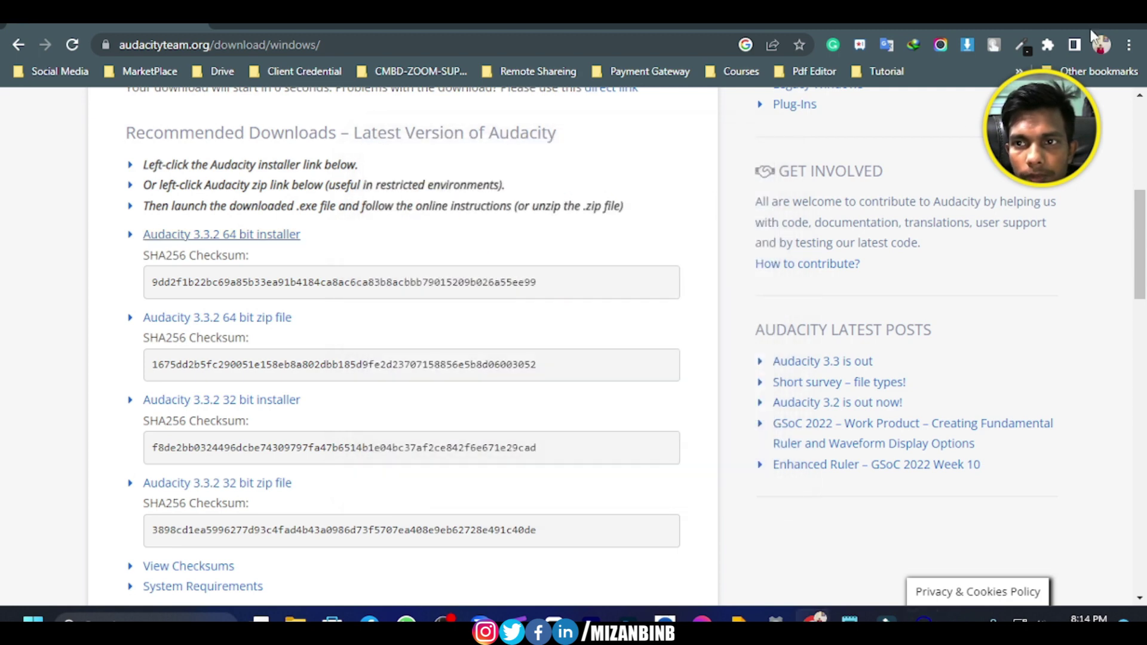
key("super+d")
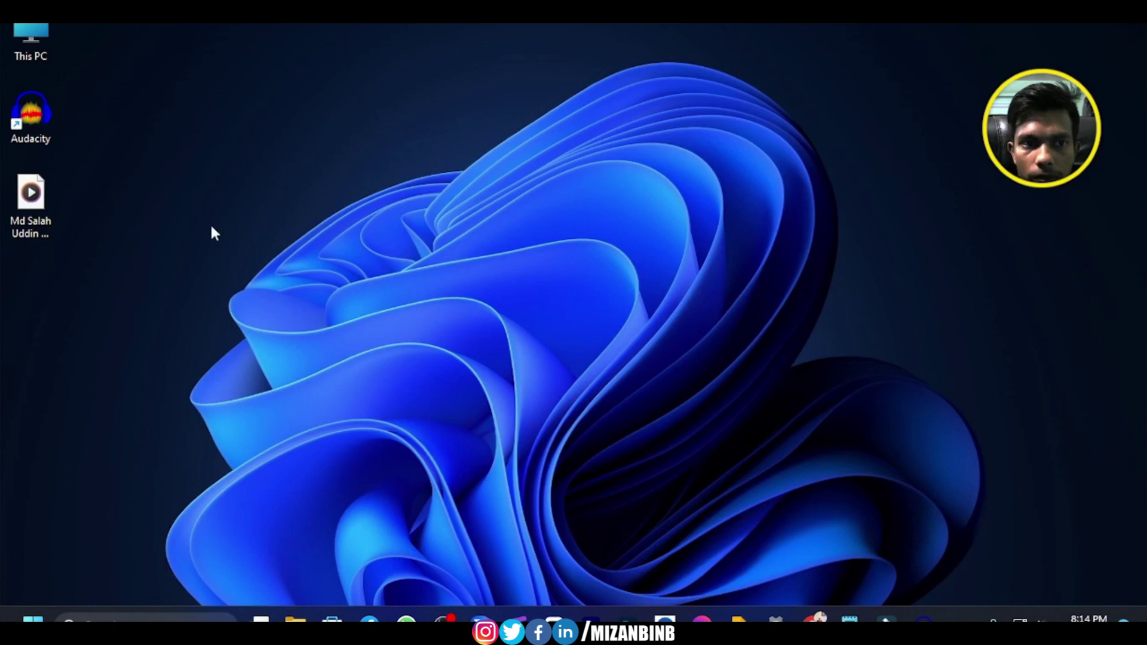
double_click(34, 120)
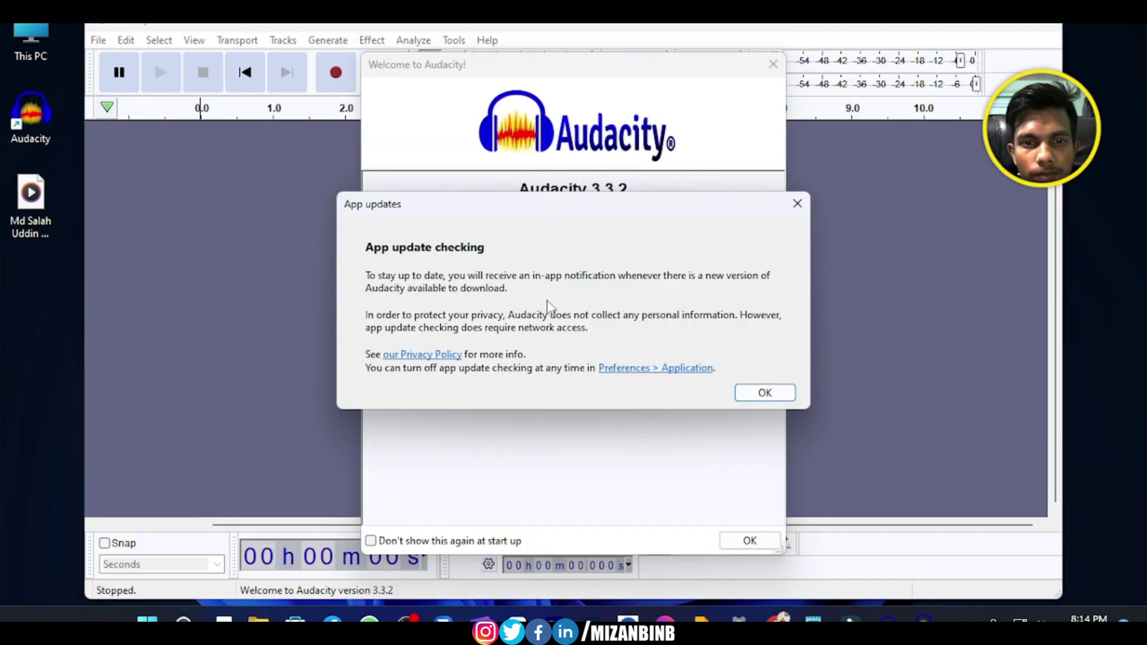
left_click(780, 397)
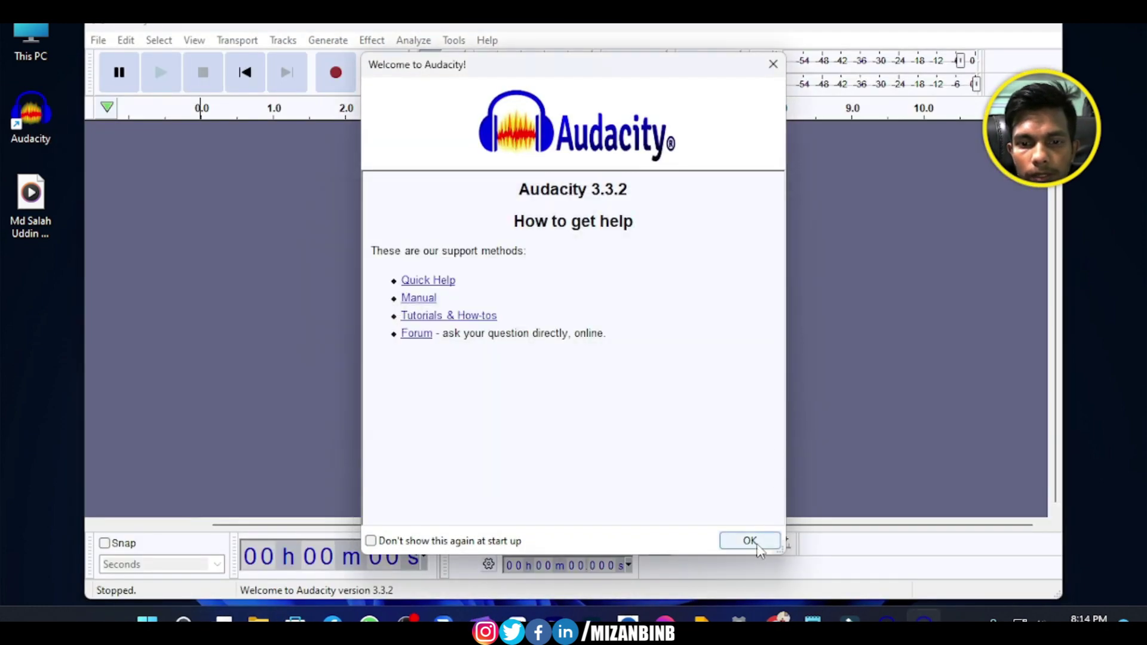
left_click(758, 541)
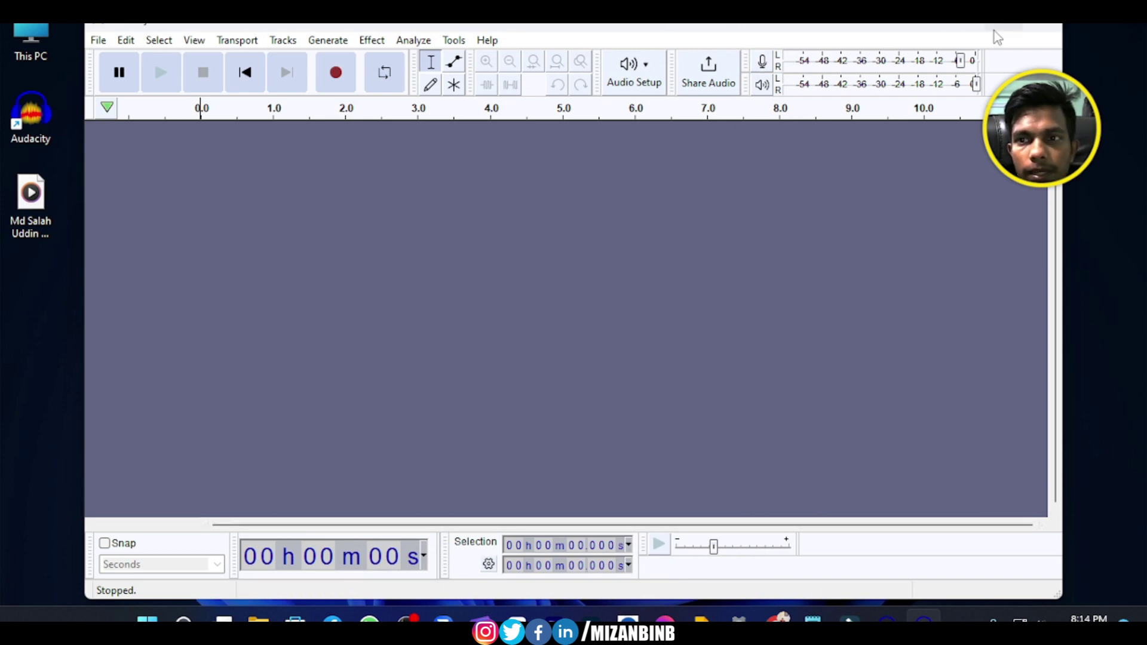
left_click(1020, 27)
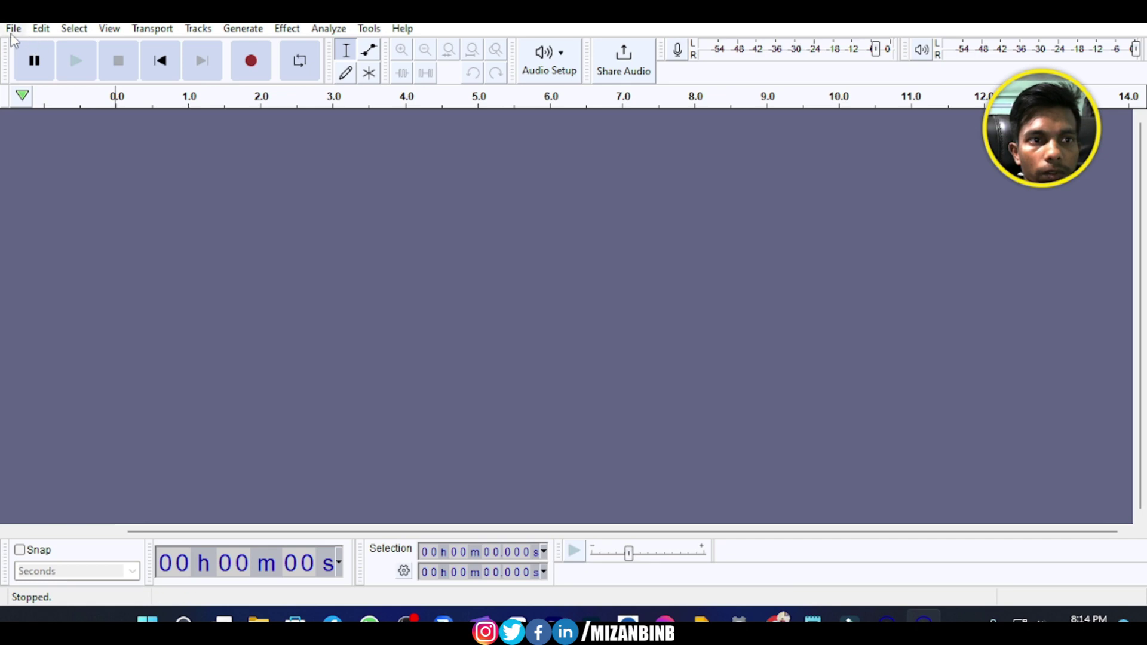
Step: Open the MP3 voice recording stored on the Desktop
left_click(13, 29)
left_click(48, 66)
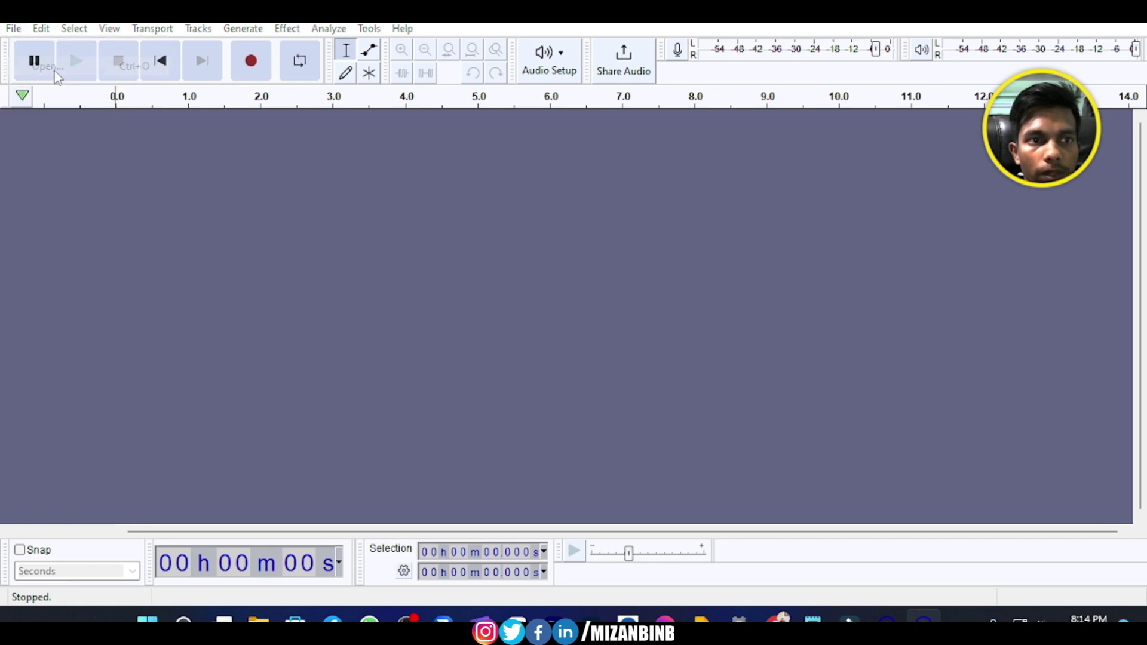
left_click(34, 179)
scroll(213, 238, "down", 10)
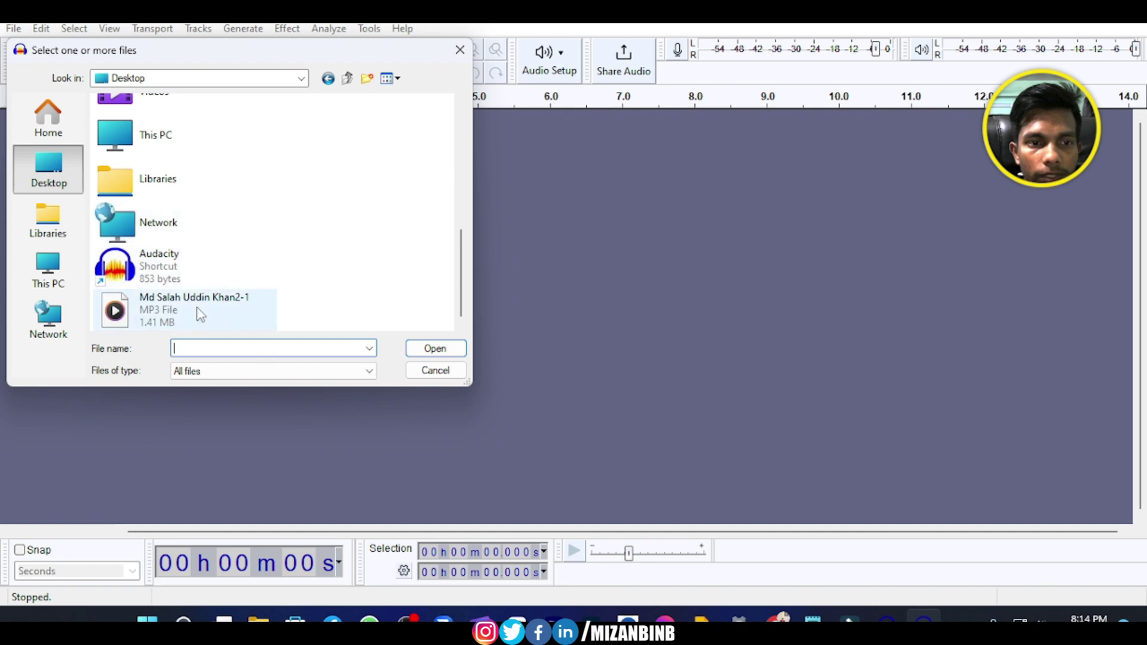
double_click(200, 318)
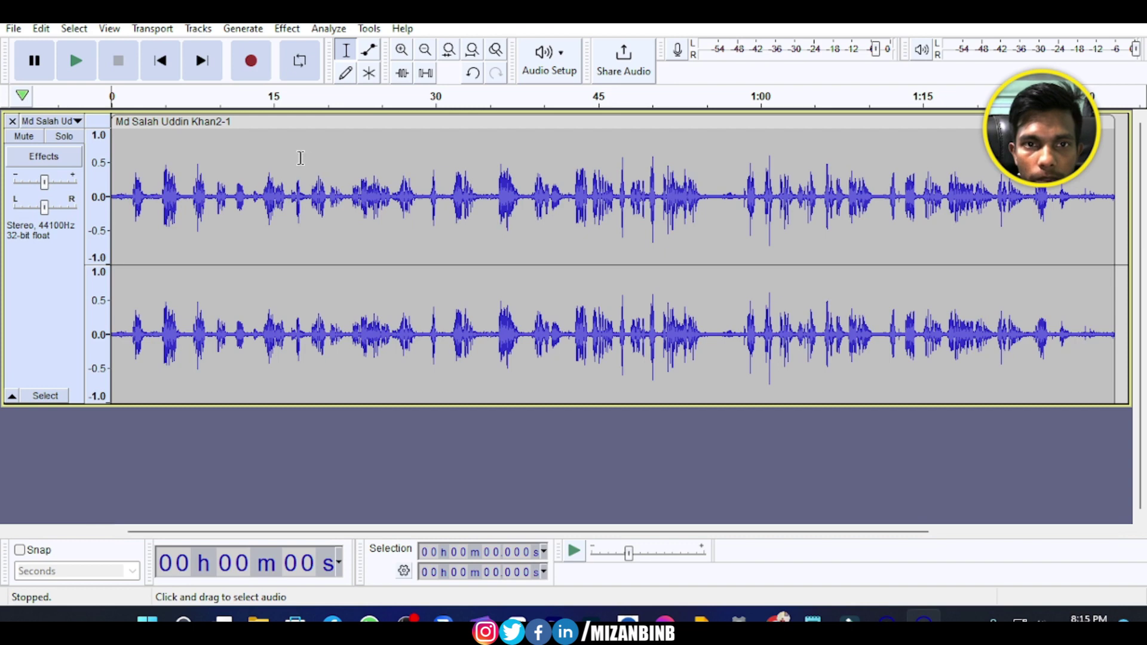
Step: Capture a Noise Reduction profile from the speech-free opening of the track, from 0 to about 1.96 s
left_click(402, 51)
left_click(403, 52)
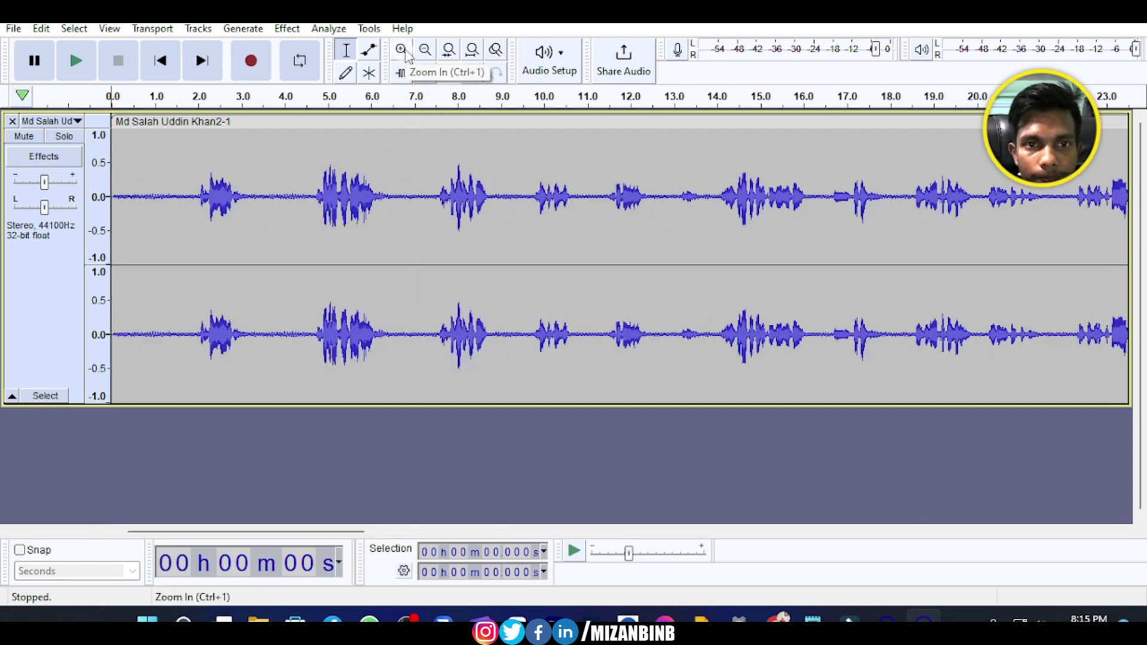
left_click(403, 51)
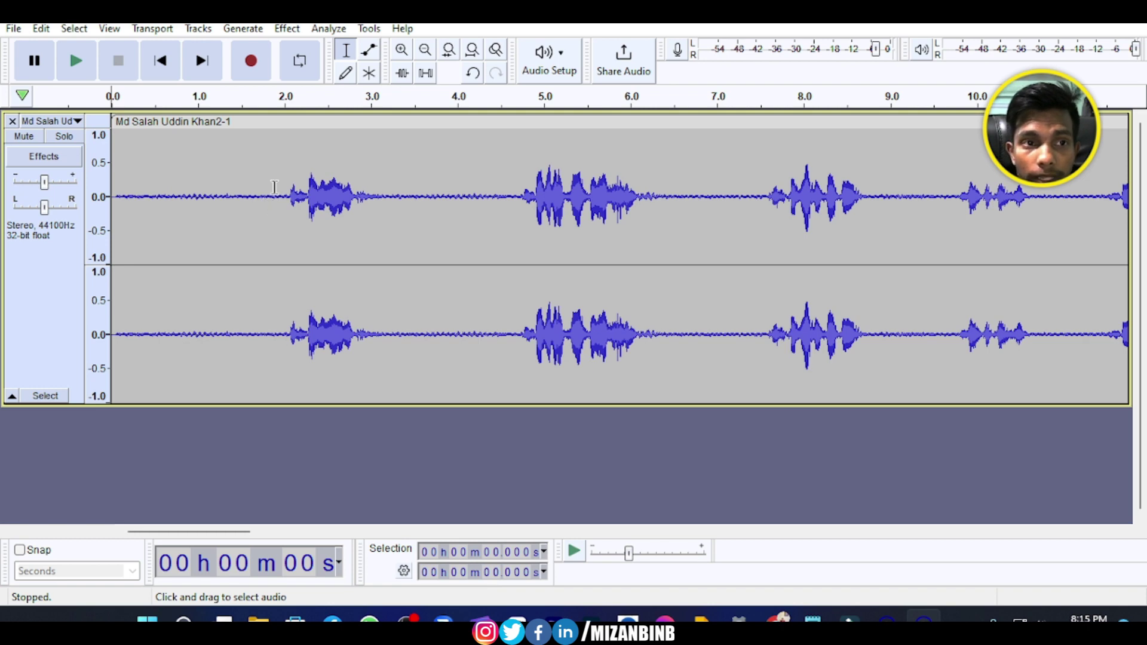
left_click_drag(279, 198, 110, 196)
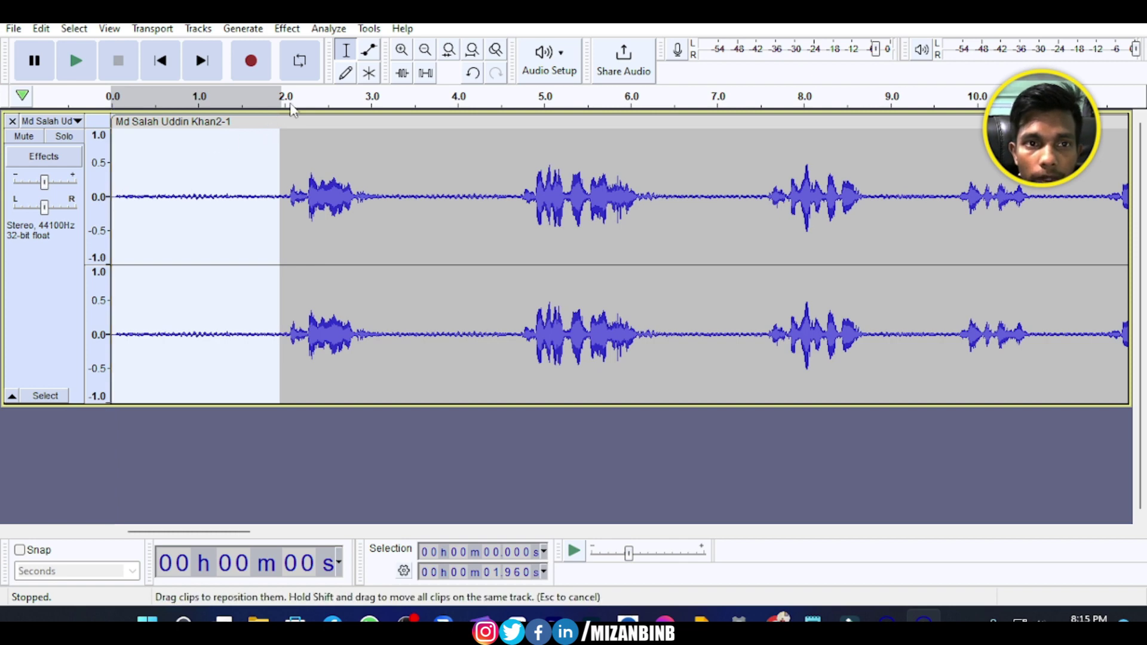
left_click(288, 30)
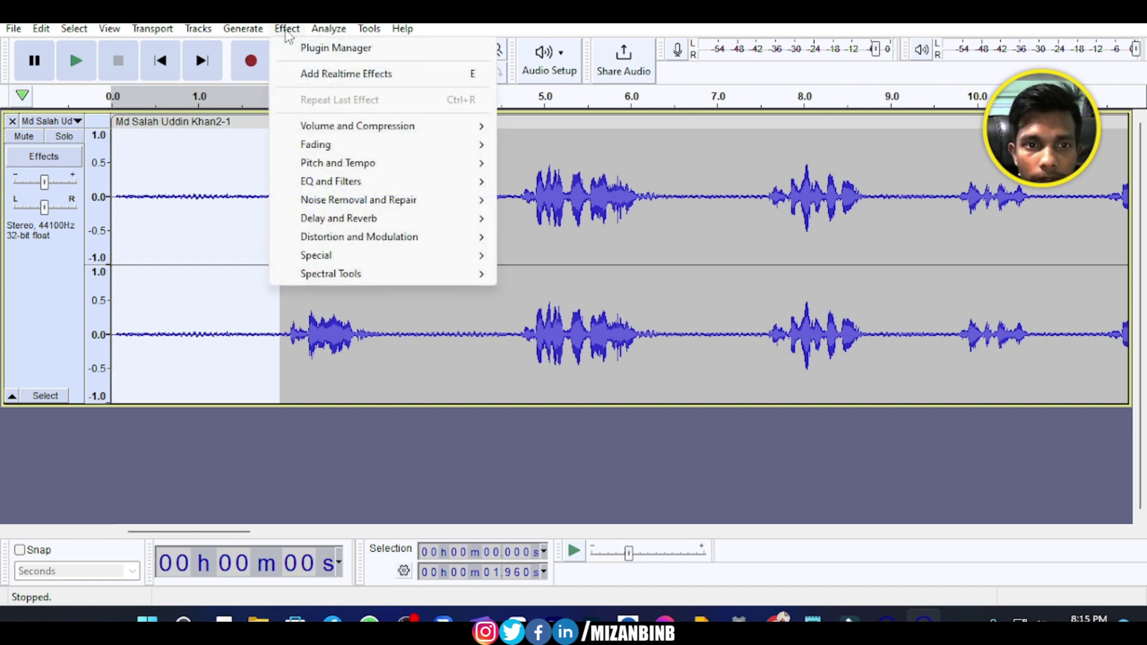
mouse_move(412, 202)
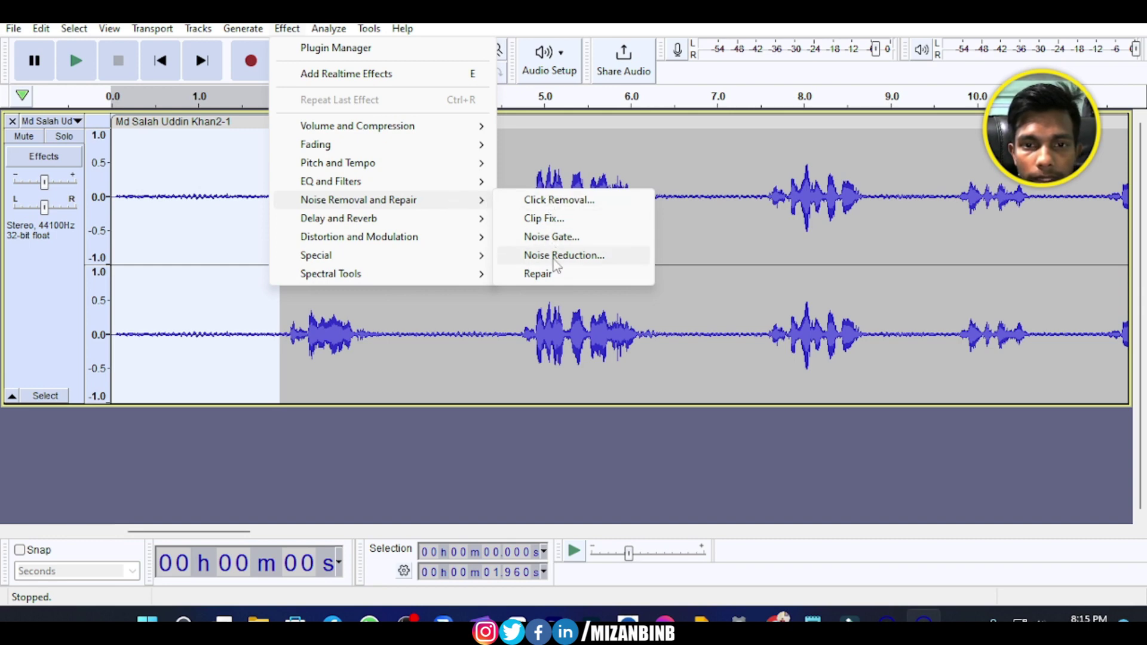
left_click(615, 257)
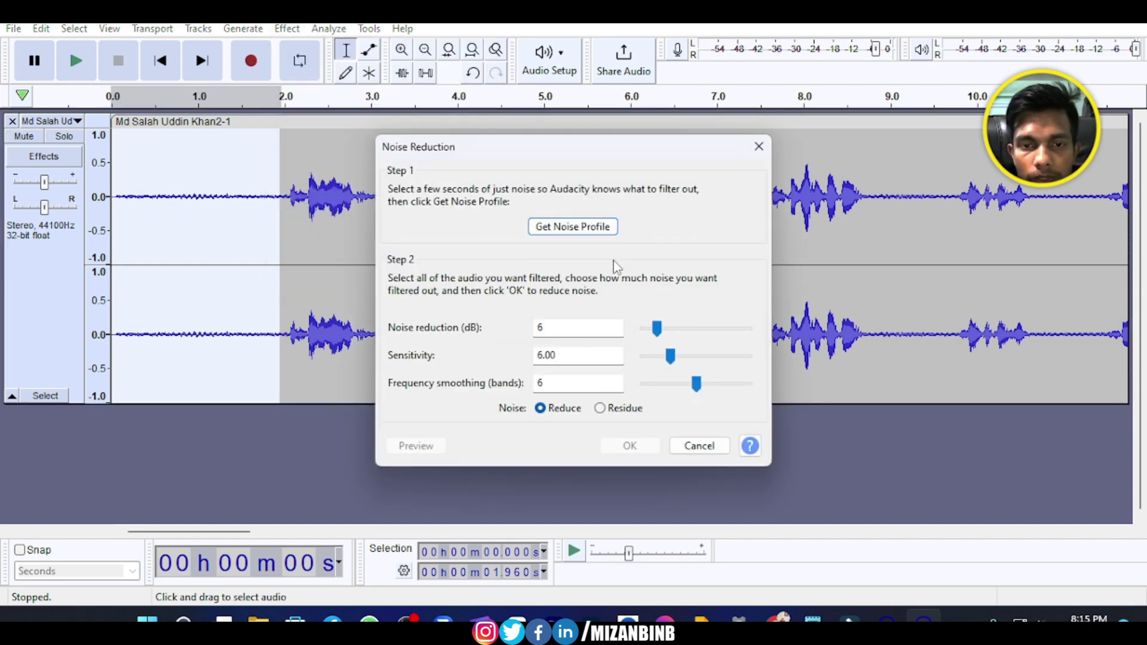
left_click(573, 228)
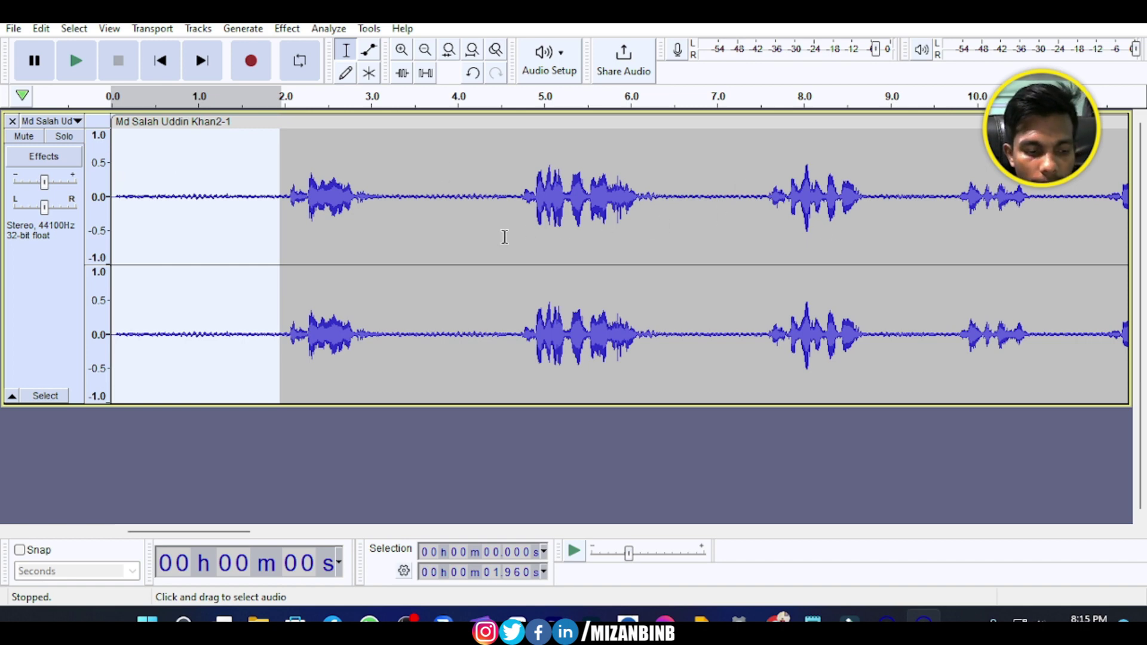
Step: Apply Noise Reduction to the entire track with 6 dB reduction, sensitivity 6.00 and frequency smoothing of 6 bands
key("ctrl+a")
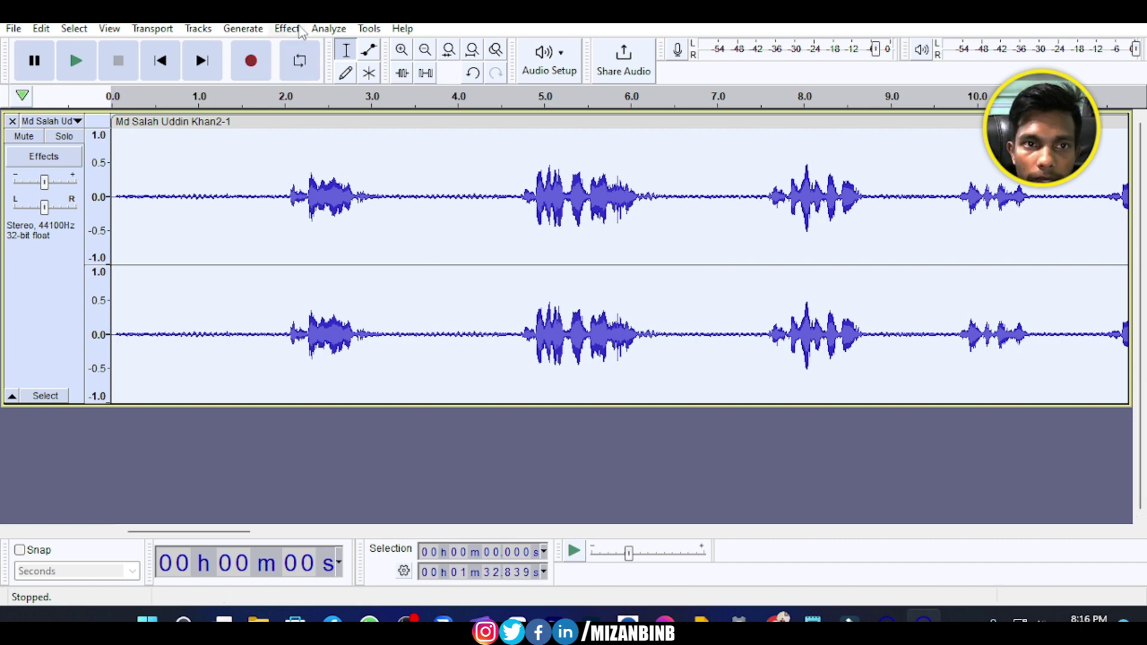
left_click(288, 29)
mouse_move(410, 203)
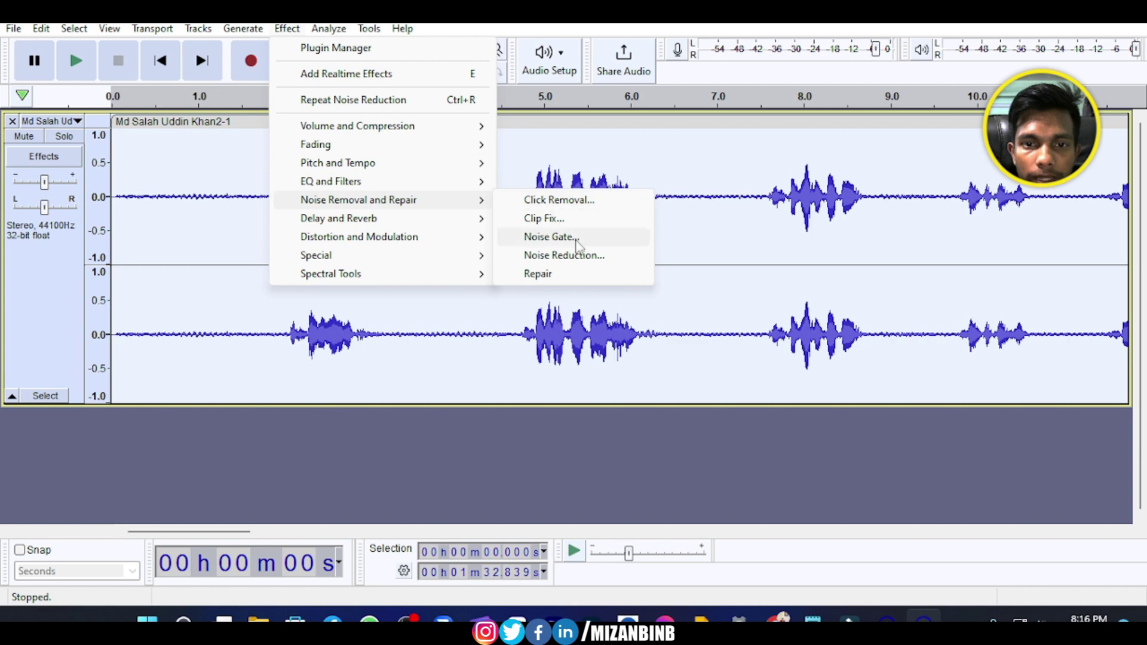
left_click(605, 257)
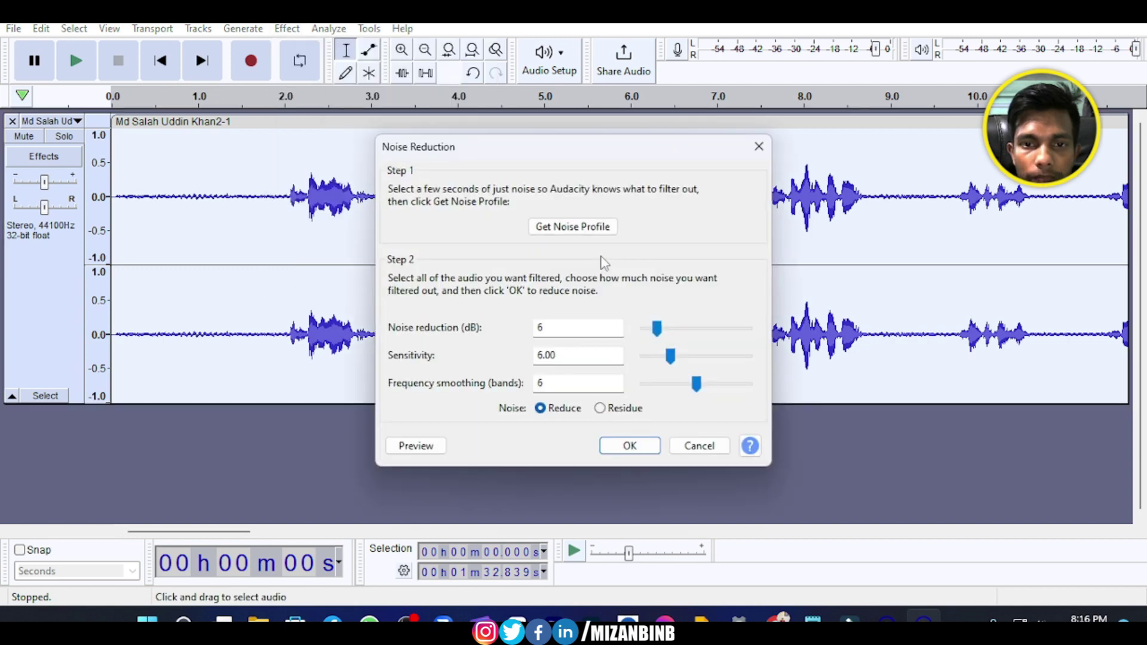
left_click(627, 443)
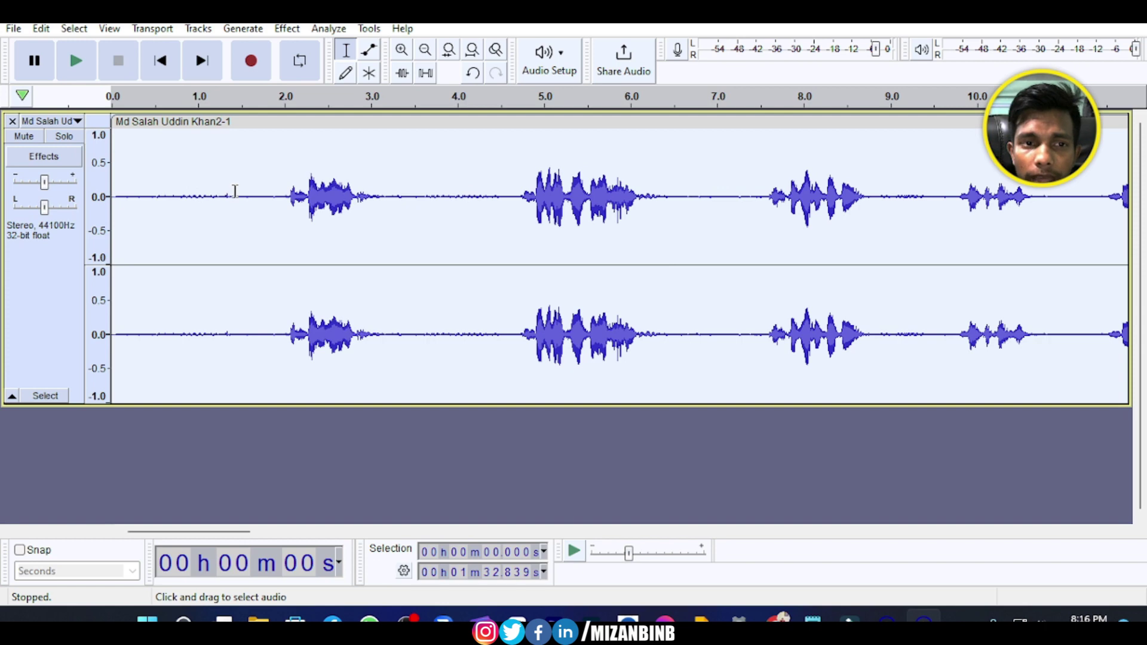
Step: Capture a fresh noise profile from the already filtered opening of the track, from 0 to about 1.67 s
left_click_drag(255, 198, 100, 198)
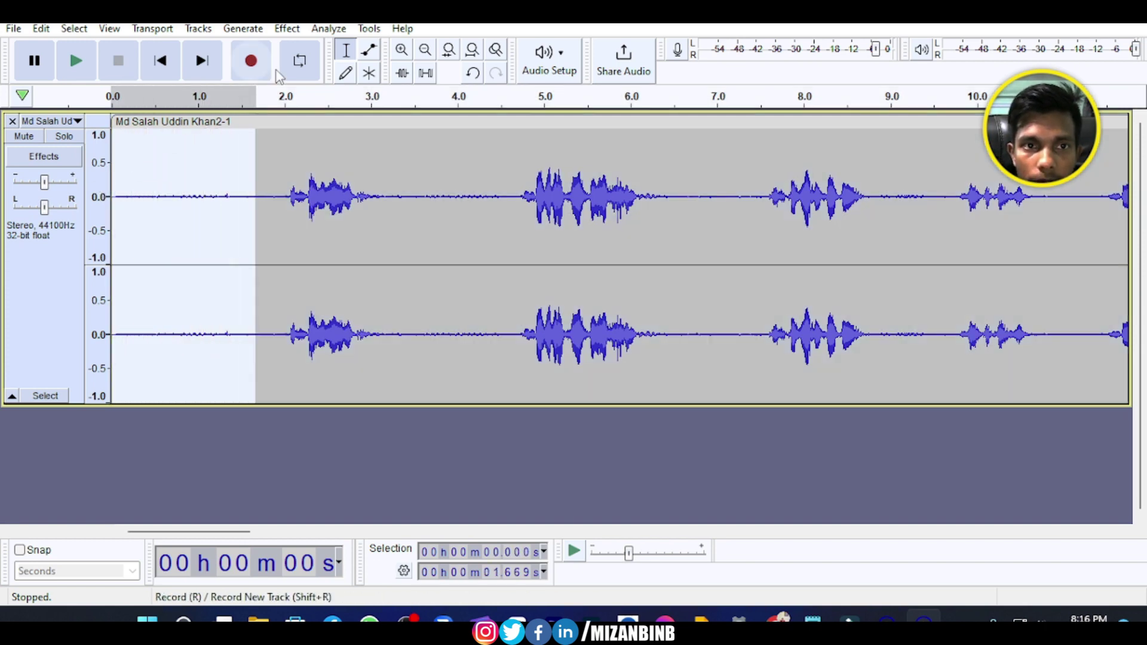
left_click(287, 28)
mouse_move(382, 199)
left_click(564, 256)
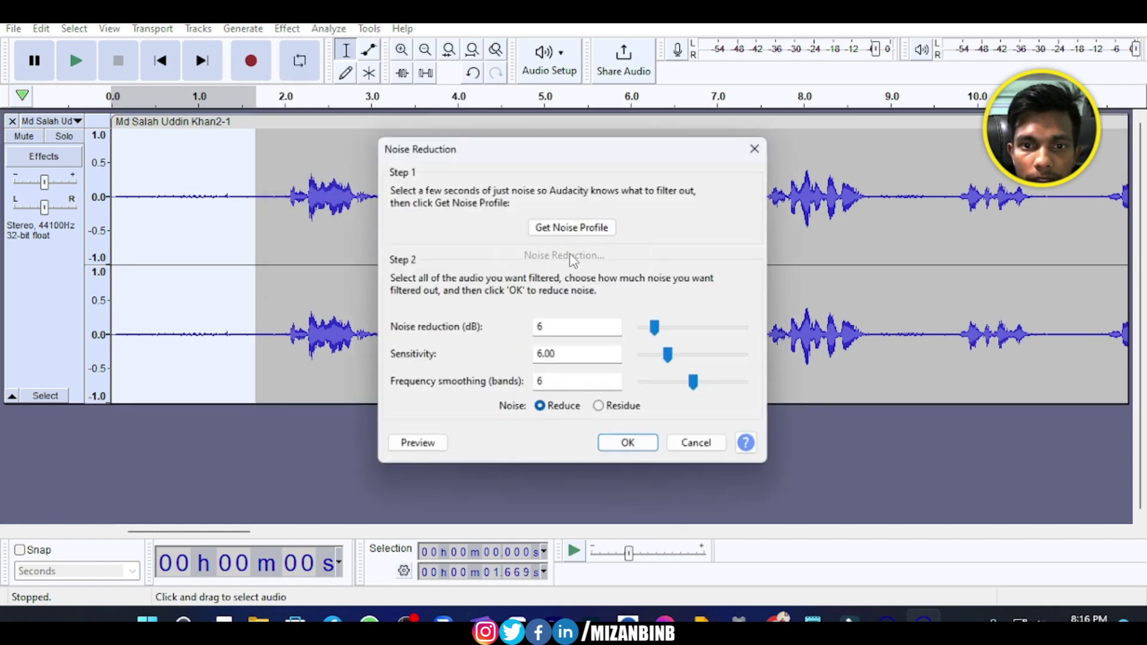
left_click(574, 226)
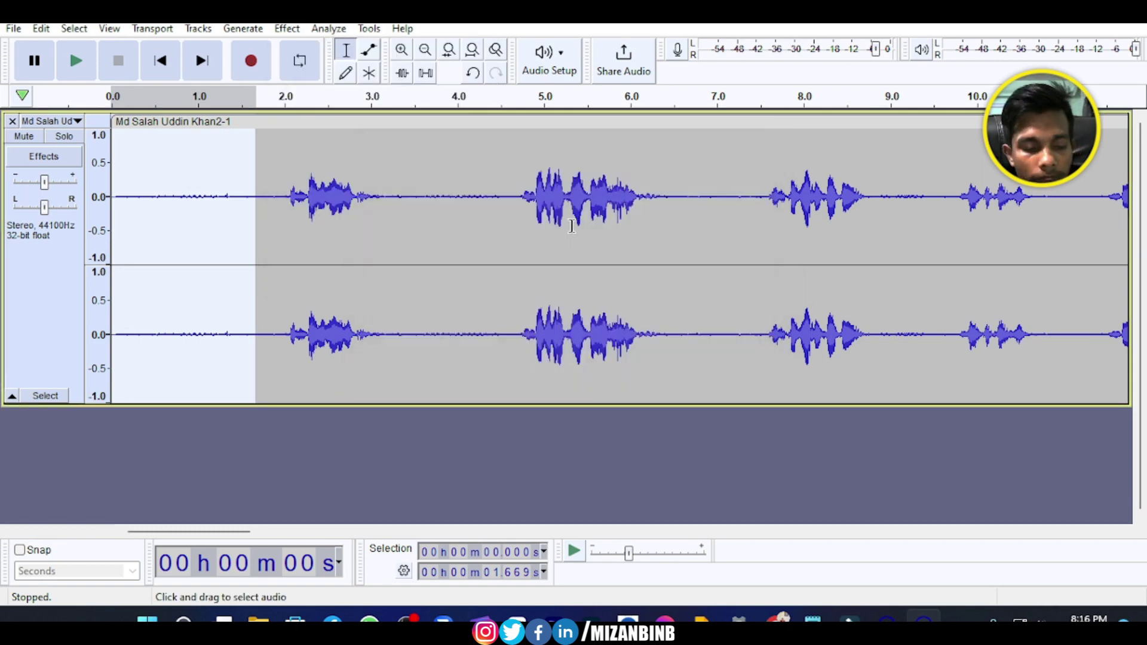
Step: Apply Noise Reduction to the whole track a second time, keeping 6 dB, sensitivity 6.00 and 6 smoothing bands
key("ctrl+a")
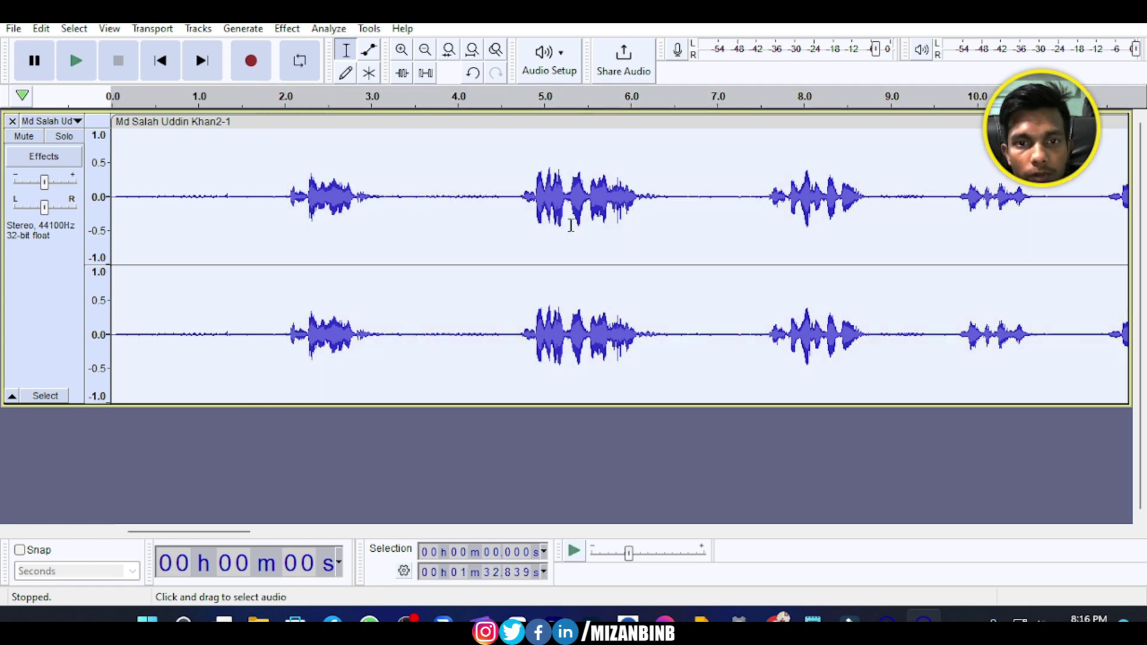
left_click(287, 28)
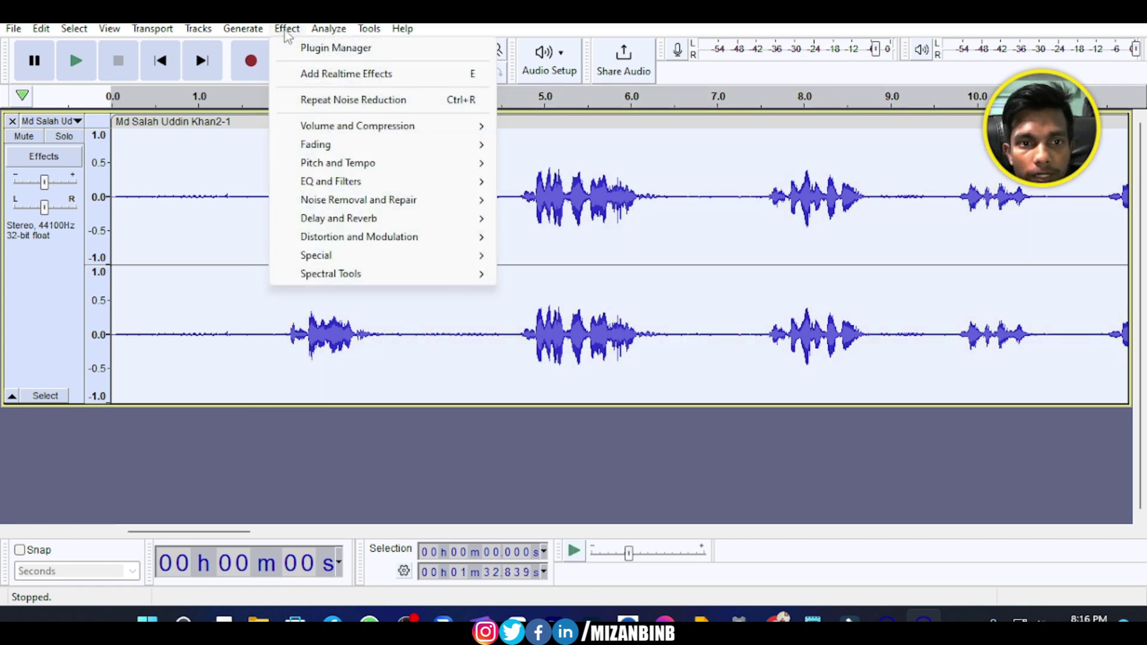
mouse_move(479, 202)
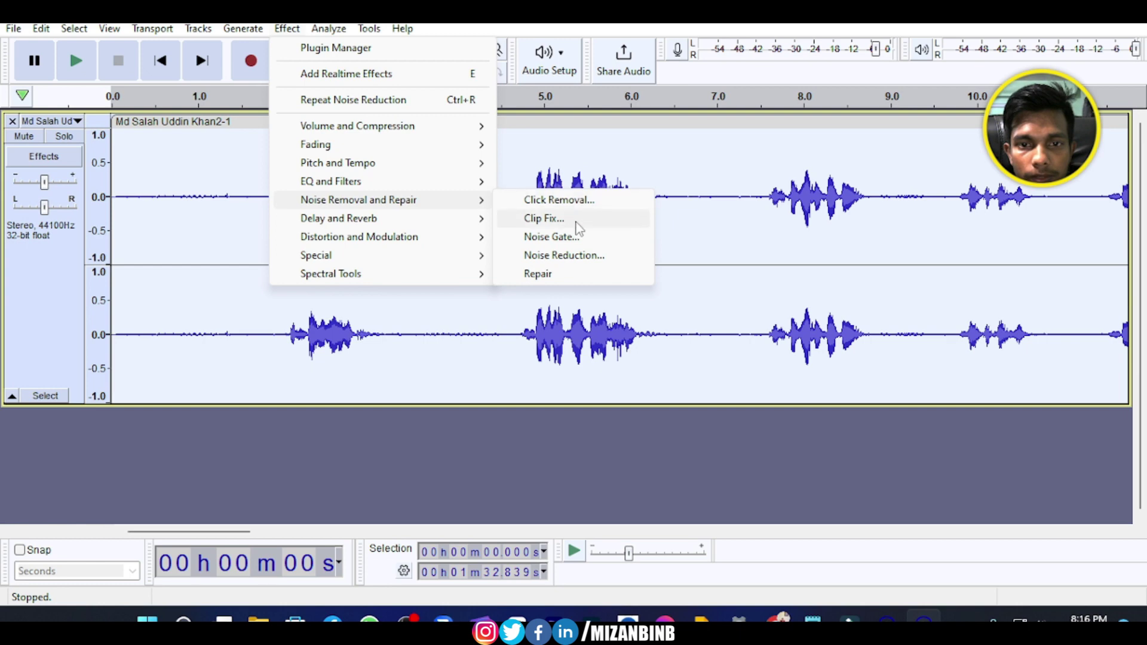
left_click(578, 258)
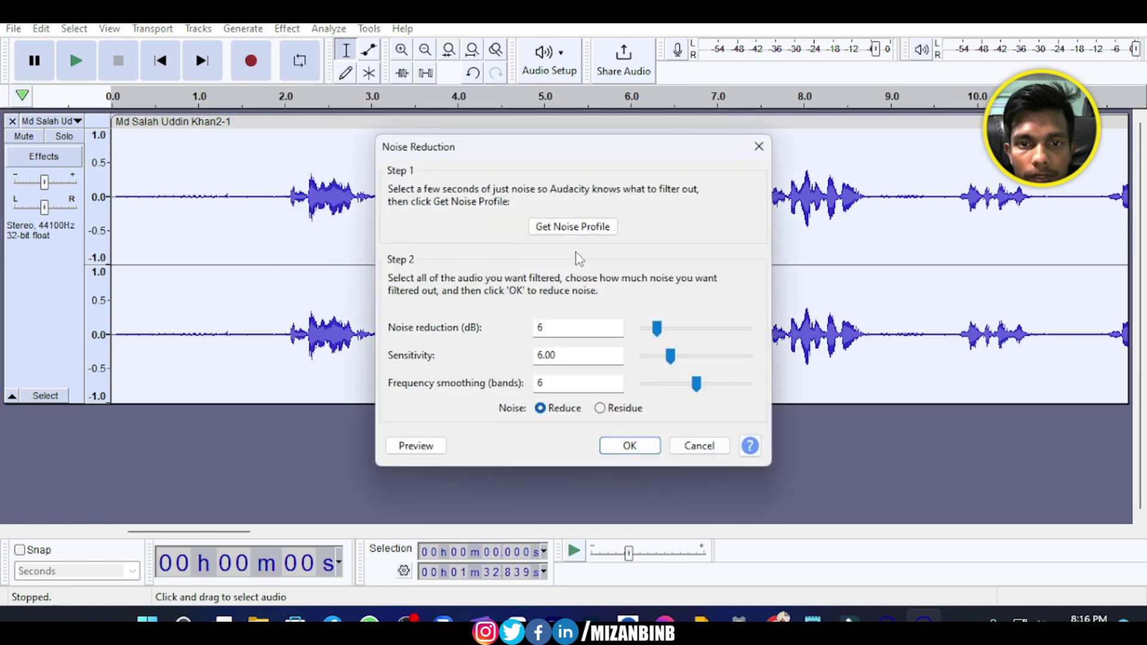
left_click(635, 451)
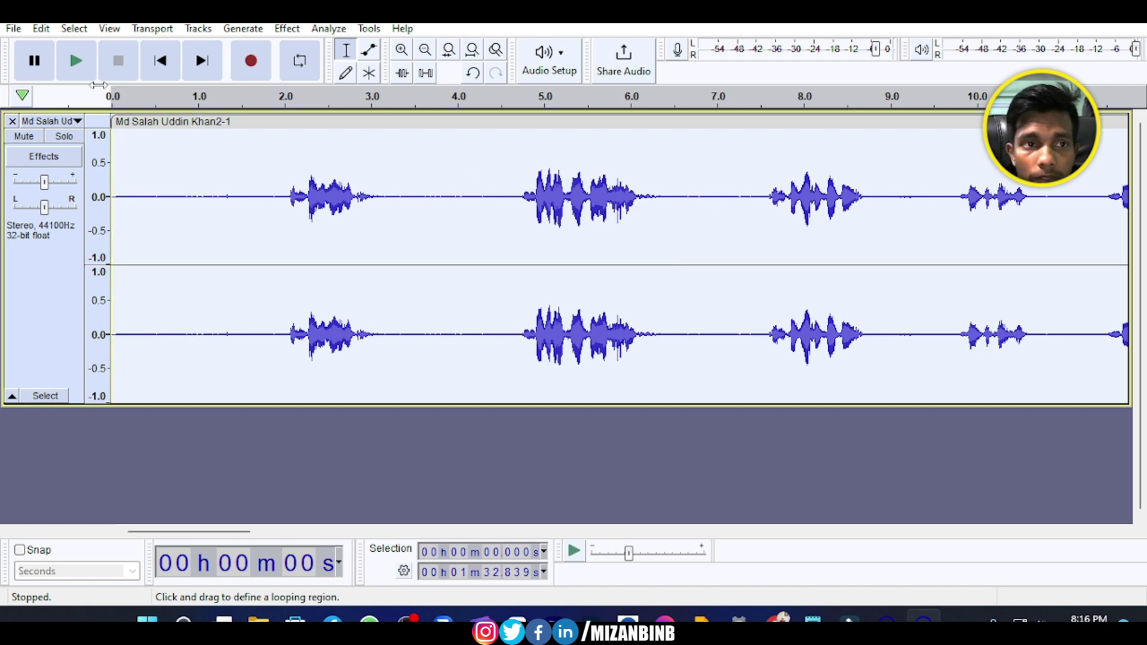
Step: Play the start of the cleaned recording to check the sound, restart it once, and pause playback
left_click(76, 71)
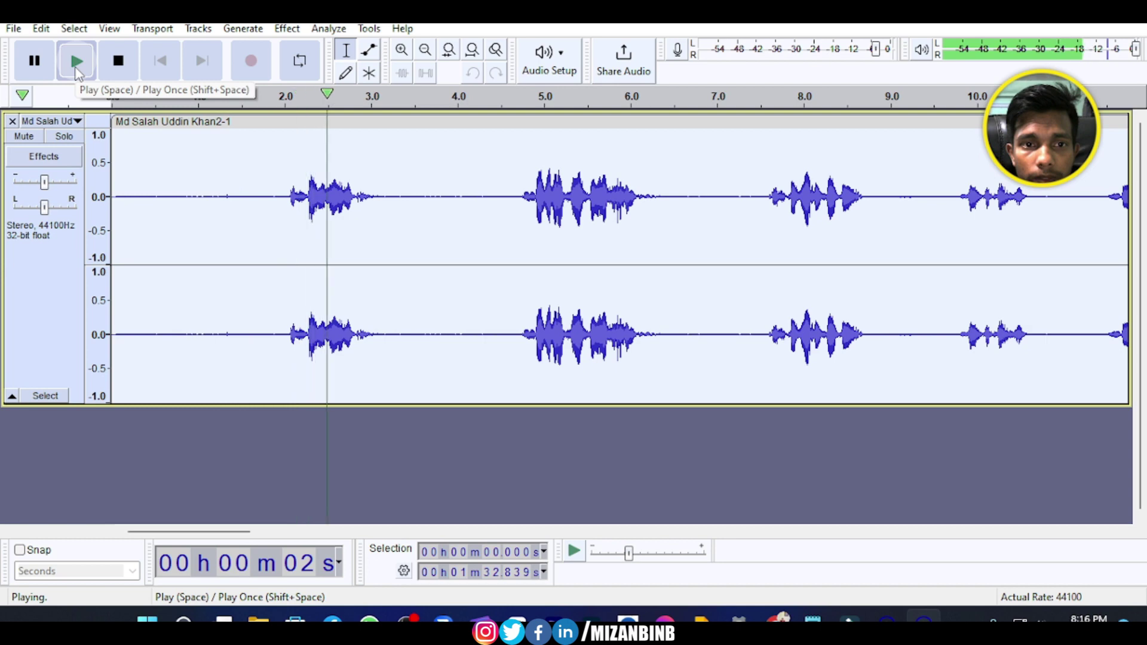
left_click(76, 71)
left_click(36, 62)
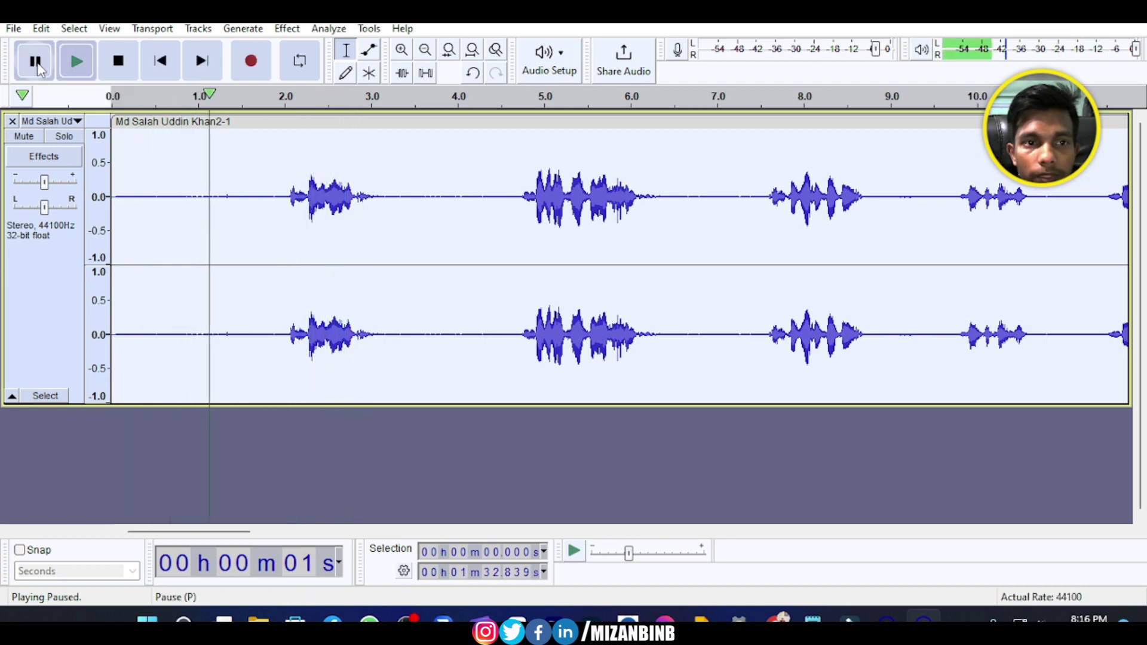